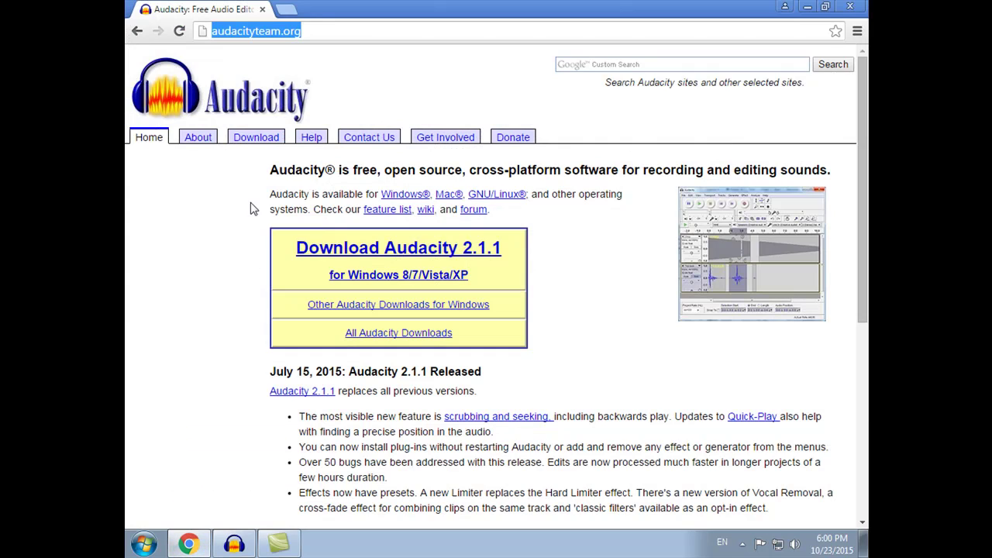
- Return to the Google results for Audacity and open the official audacityteam.org website
left_click(137, 31)
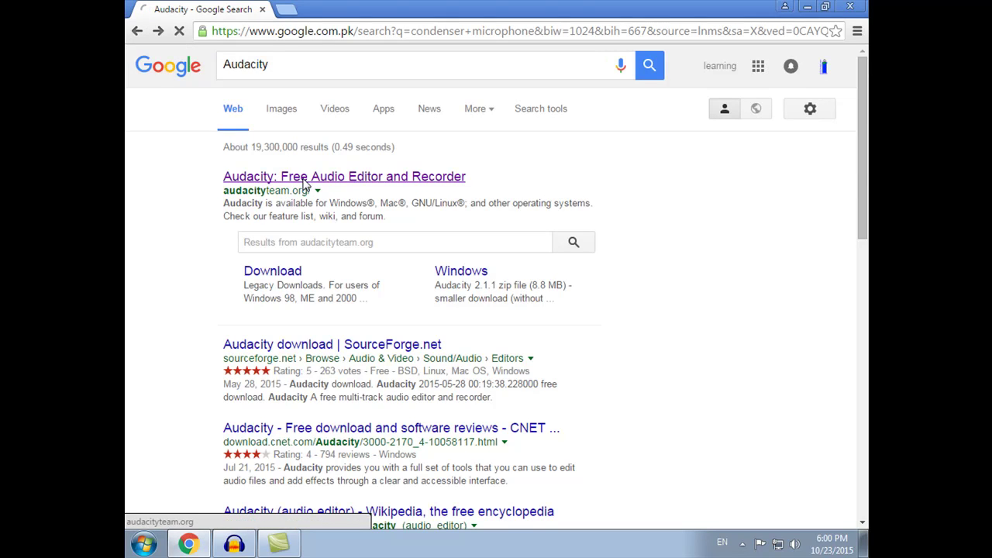
left_click(305, 177)
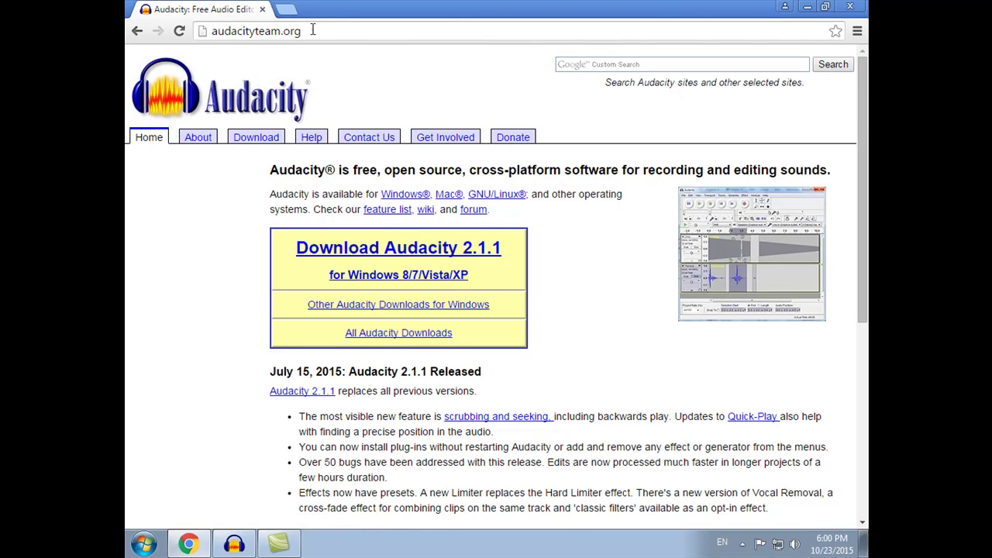
- Open google.com.pk, search for "condenser microphone" and browse through the image results
left_click(385, 35)
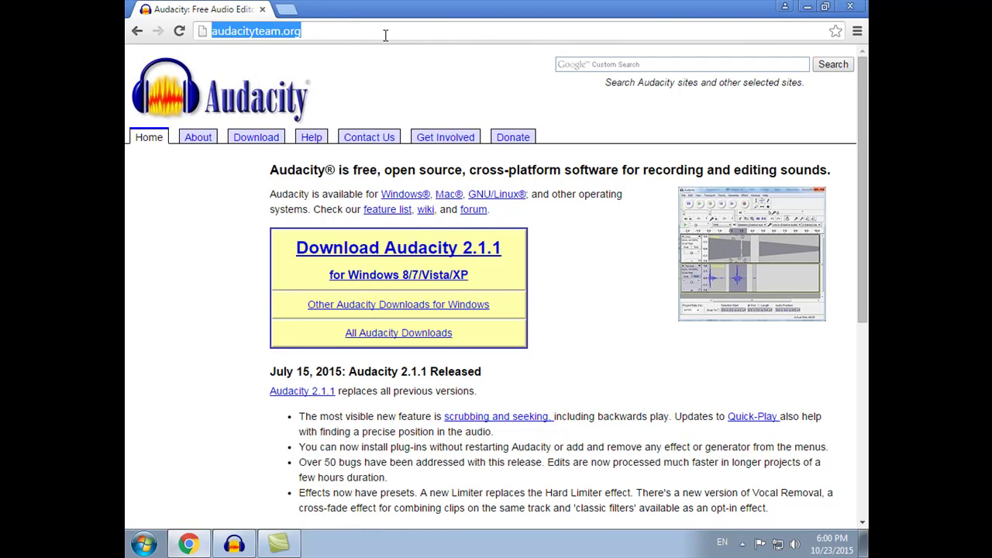
type("google.com.pk")
key("Return")
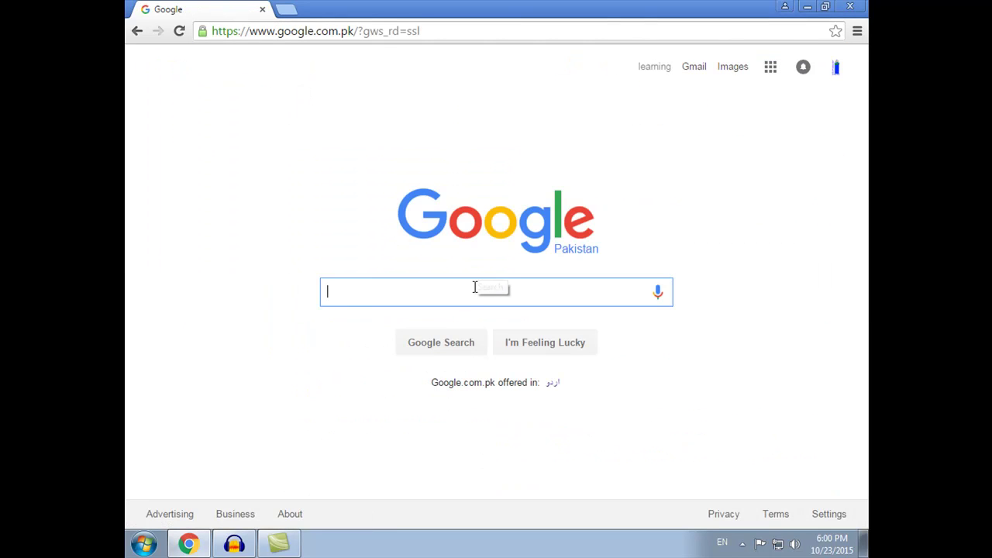
type("con")
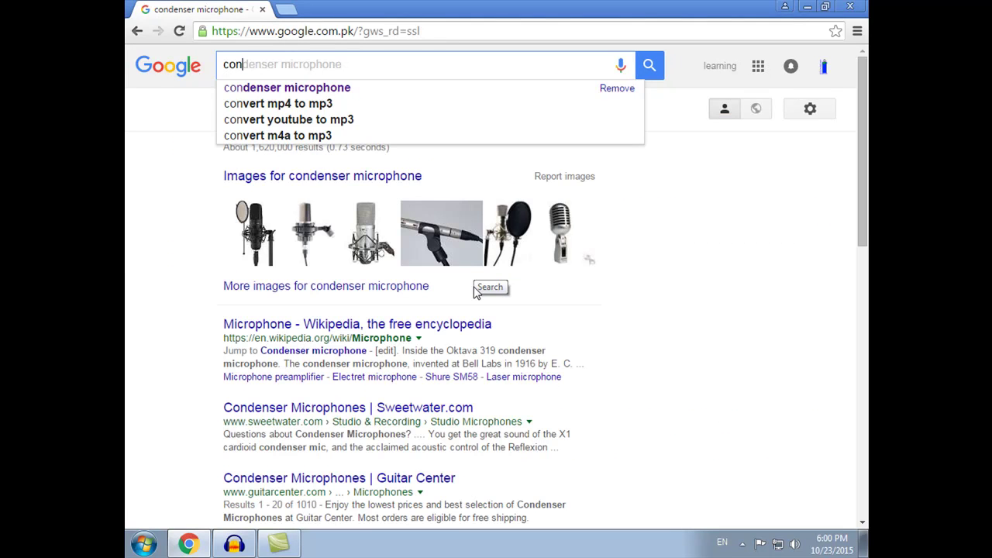
left_click(418, 88)
left_click(283, 109)
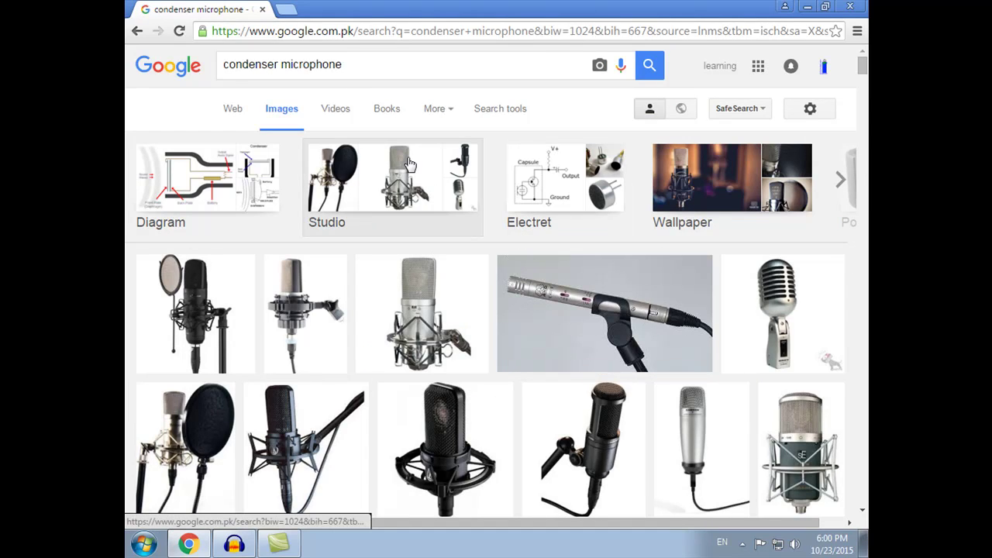
scroll(410, 164, "down", 2)
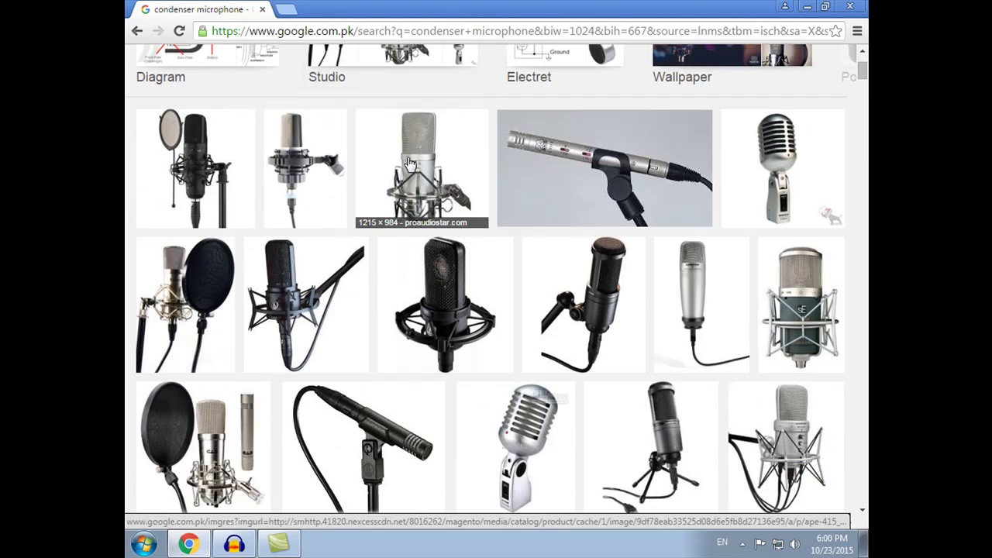
scroll(410, 164, "down", 5)
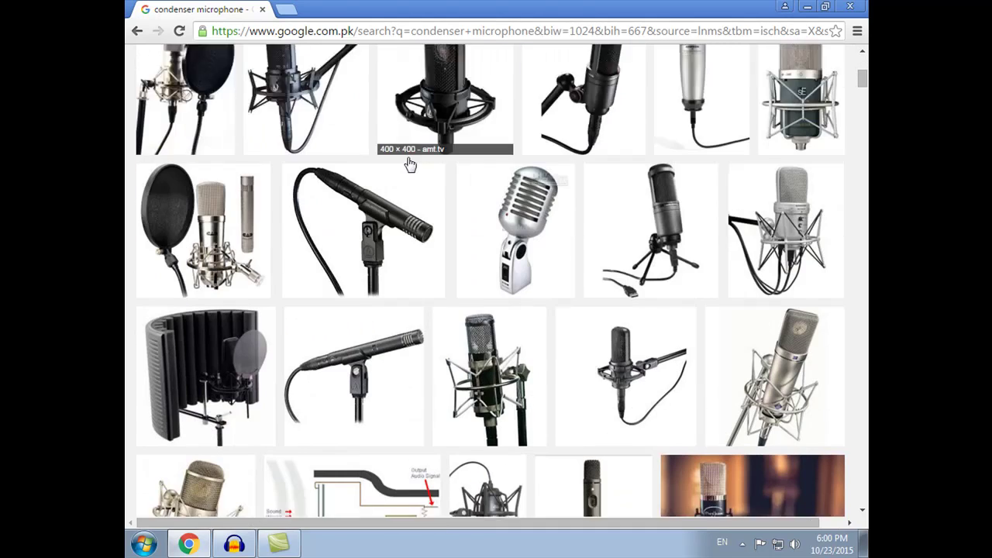
scroll(409, 164, "down", 6)
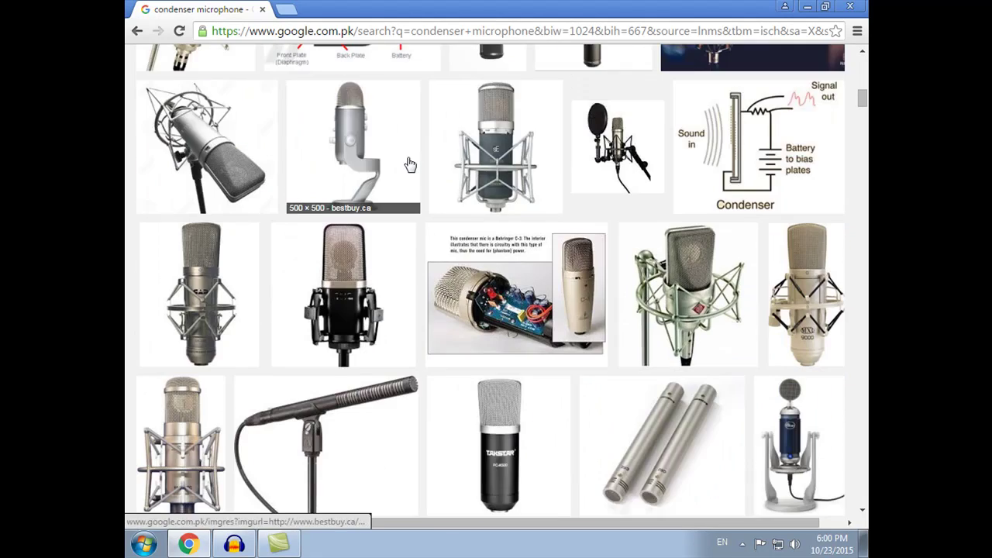
scroll(410, 164, "down", 3)
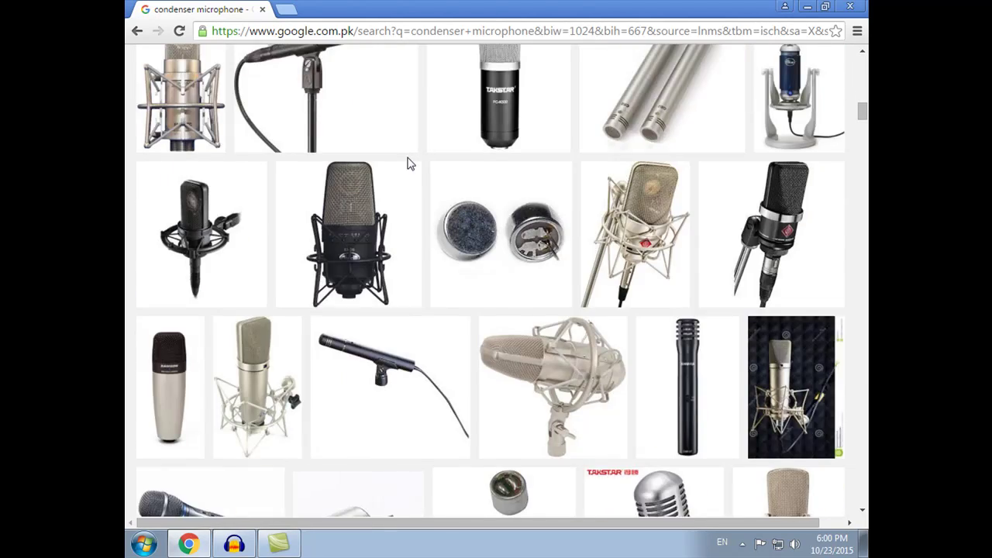
scroll(408, 162, "up", 9)
scroll(403, 202, "up", 7)
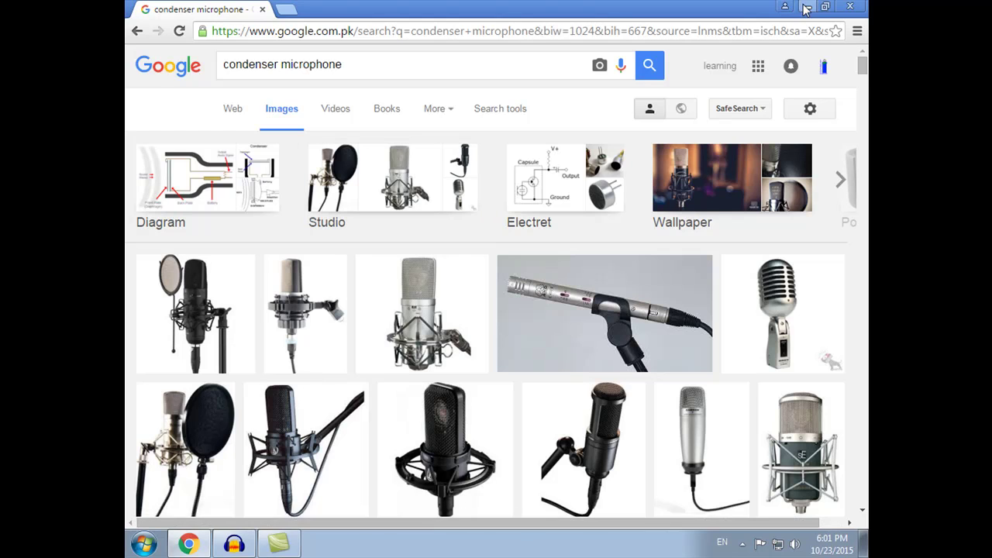
- Switch to Audacity, record about 12.5 seconds of stereo audio from the microphone and play the recording back
left_click(255, 543)
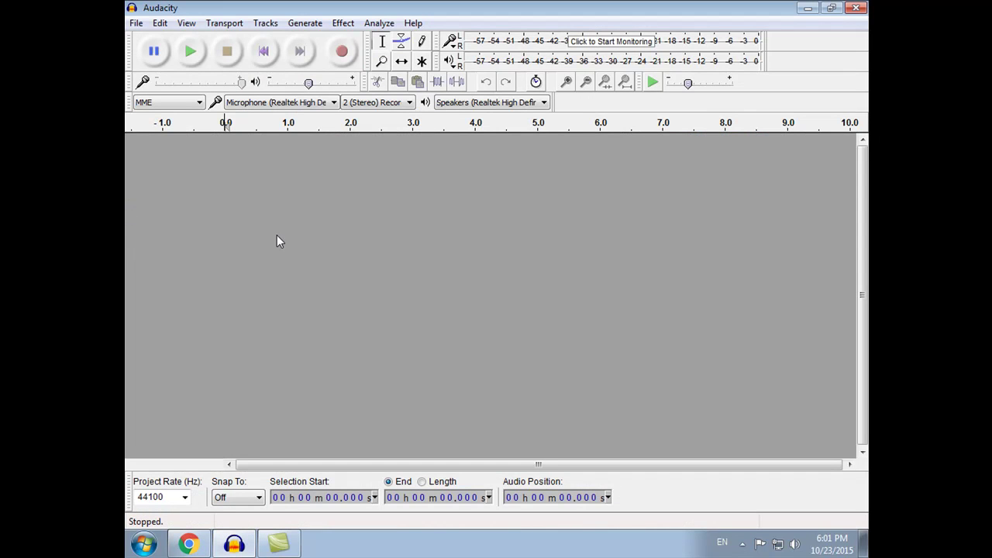
left_click(343, 53)
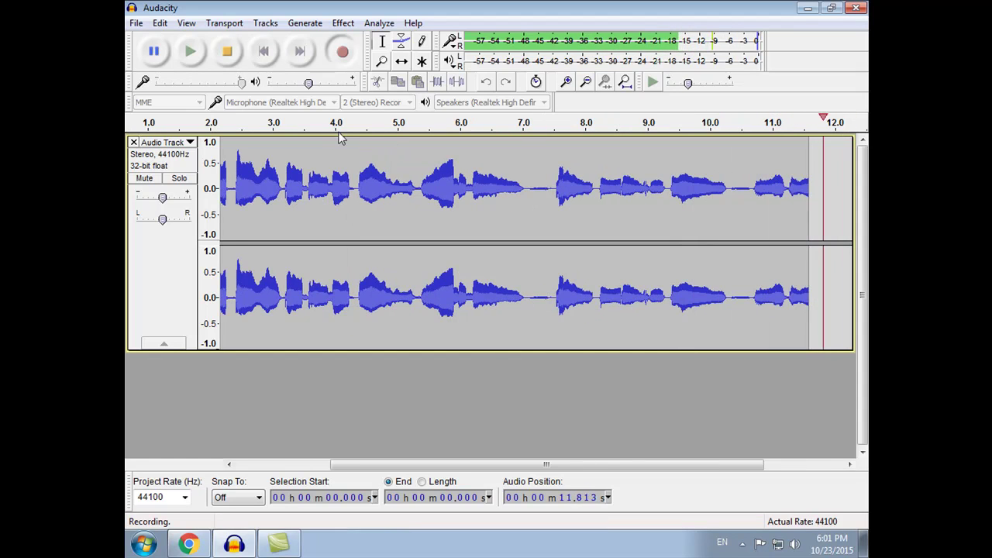
left_click(226, 51)
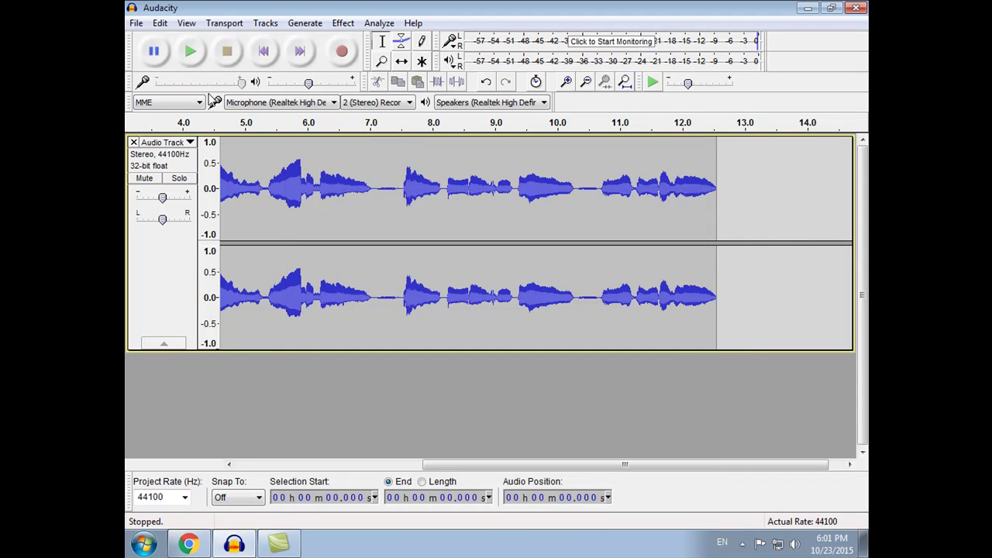
left_click(193, 54)
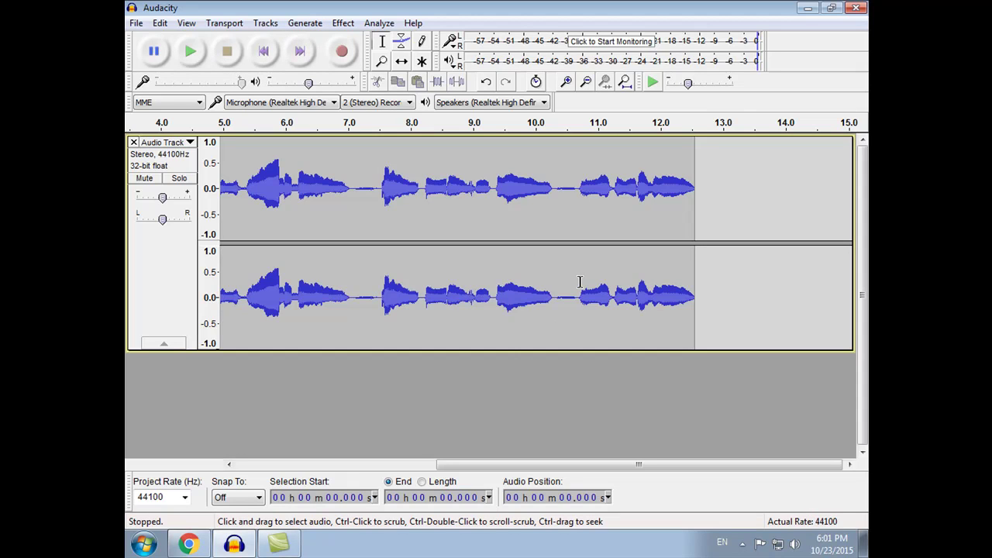
- Normalize the whole recording to a maximum amplitude of -1.0 dB, removing DC offset and treating the stereo channels independently
key("ctrl+a")
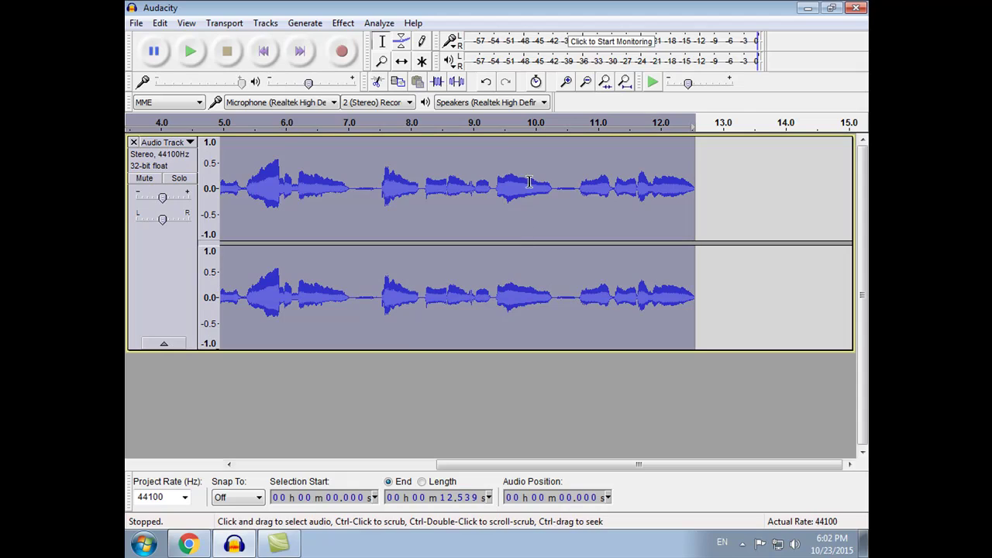
left_click(342, 22)
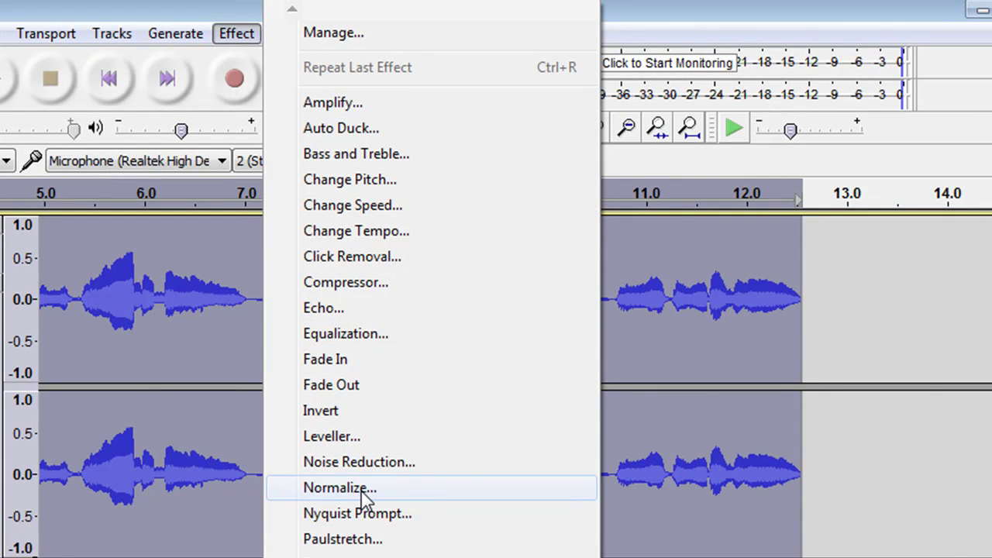
left_click(361, 494)
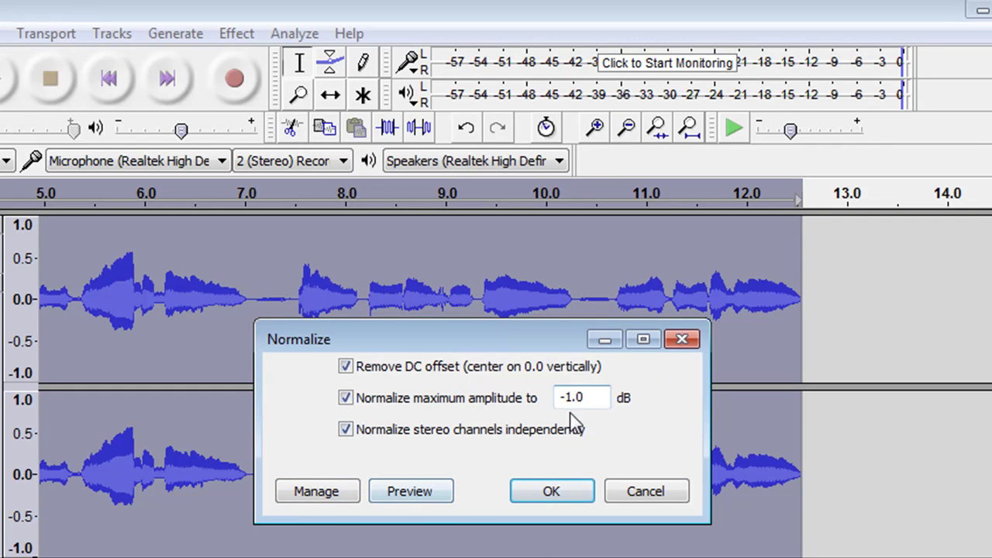
left_click(565, 493)
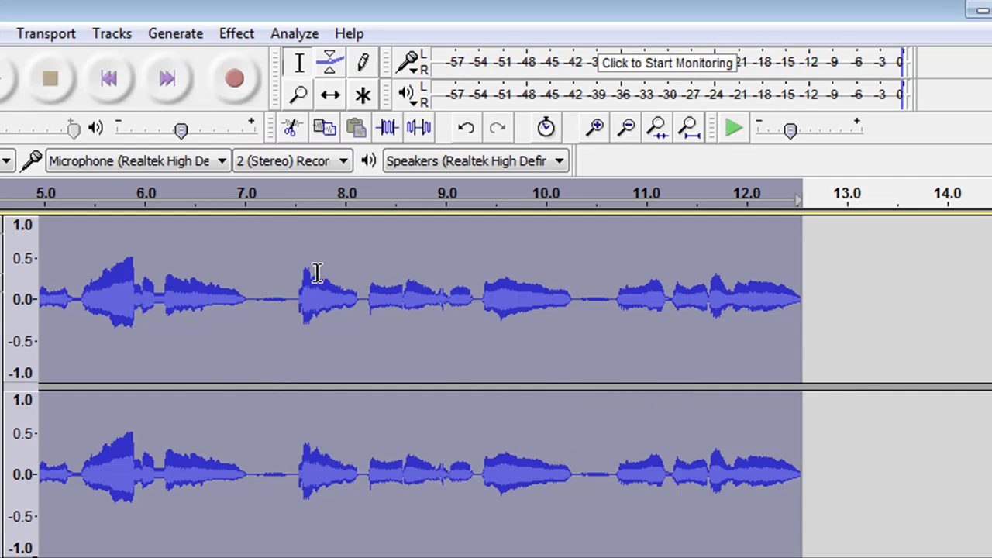
- Play a short part of the normalized recording from about the 7.4-second mark
left_click(286, 333)
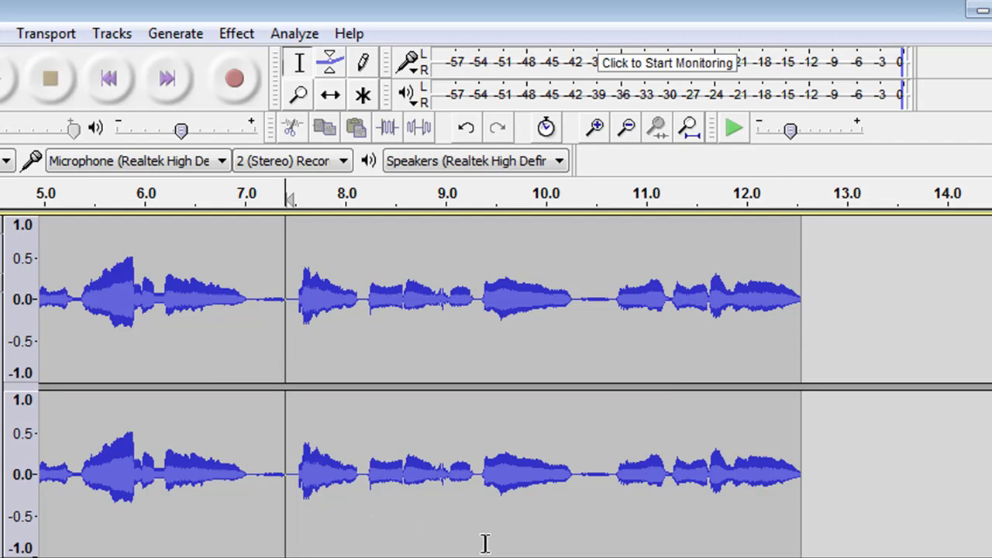
left_click(10, 79)
left_click(50, 79)
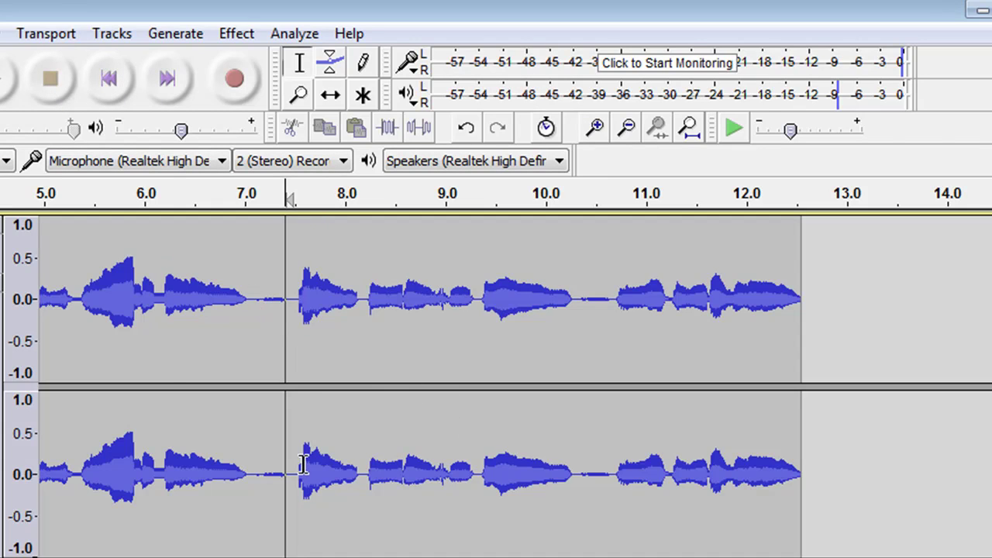
- Select the silent opening of the recording, from 0 to about 1.9 seconds, and capture it as the Noise Reduction profile
key("Left")
key("Left")
key("Left")
key("Left")
key("Left")
key("Left")
key("Left")
key("Left")
key("Left")
key("Left")
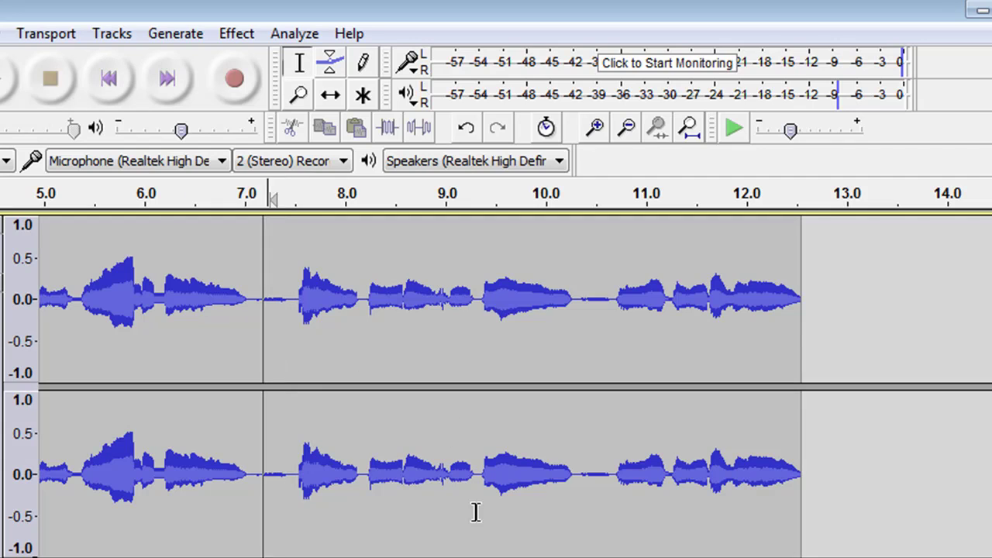
key("Left")
key("Left")
key("Left")
key("Left")
key("Left")
key("Left")
key("Left")
key("Left")
key("Left")
key("Left")
key("Left")
key("Left")
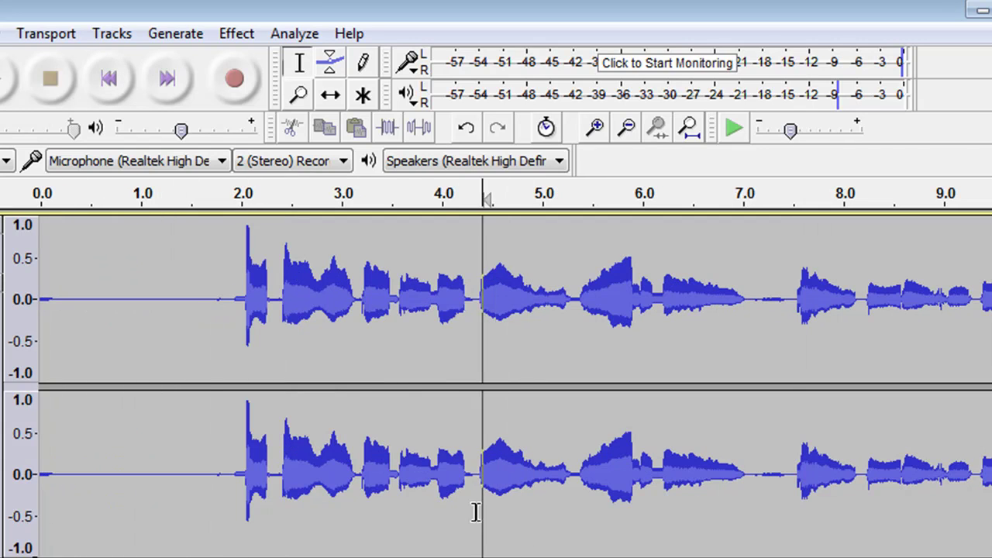
key("Left")
key("Left")
key("Left")
key("Left")
key("Left")
key("Left")
key("Left")
key("Left")
key("Left")
key("Left")
key("Left")
key("Left")
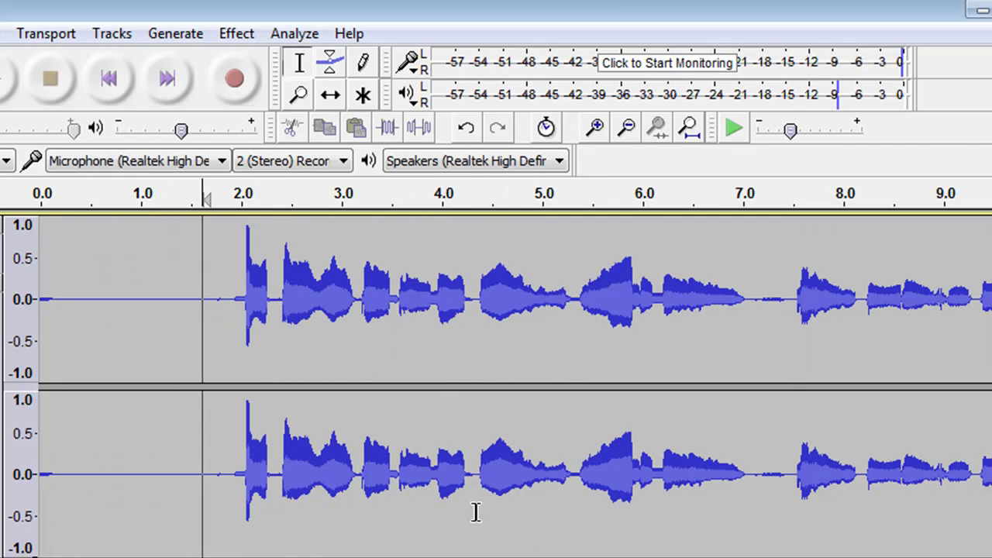
key("Left")
key("Left")
key("Left")
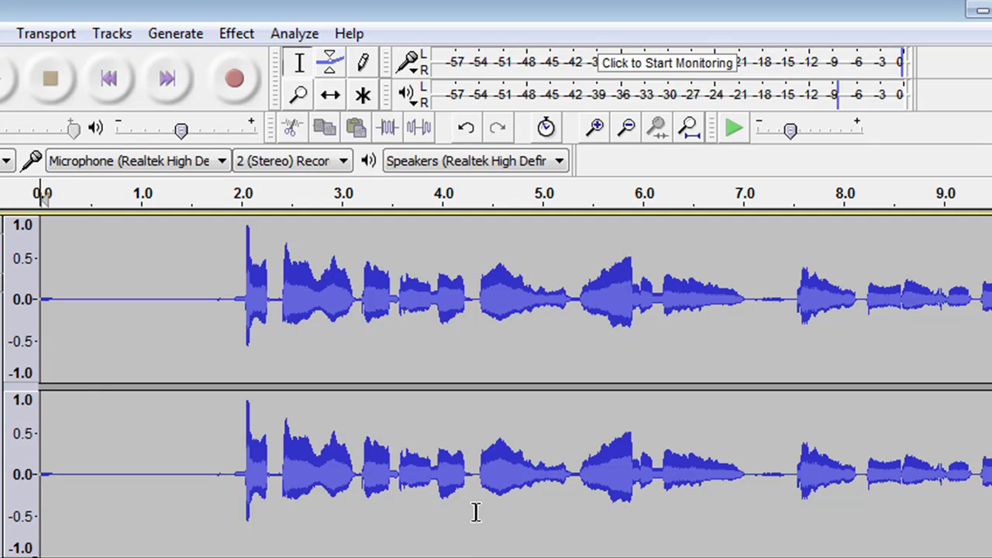
left_click_drag(226, 312, 22, 323)
left_click(201, 348)
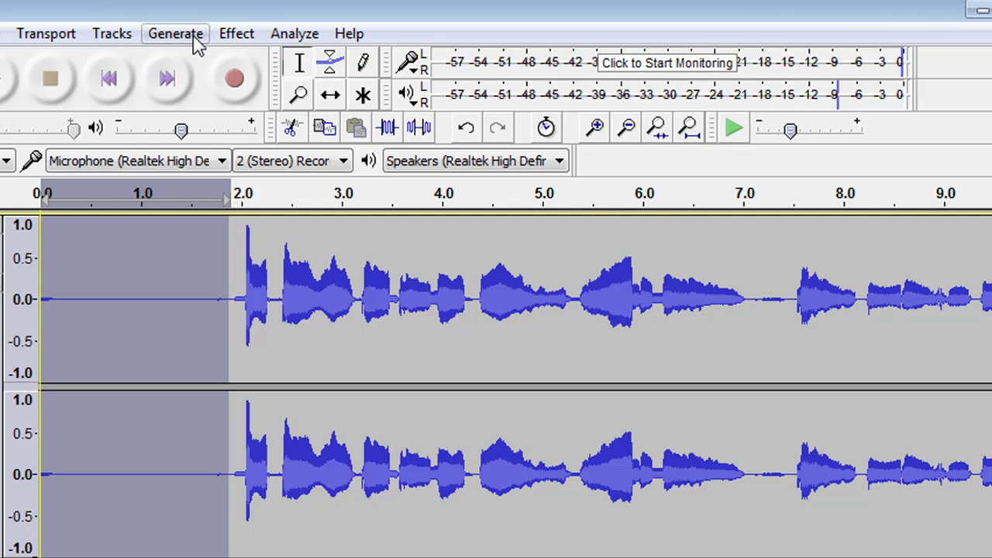
left_click(237, 37)
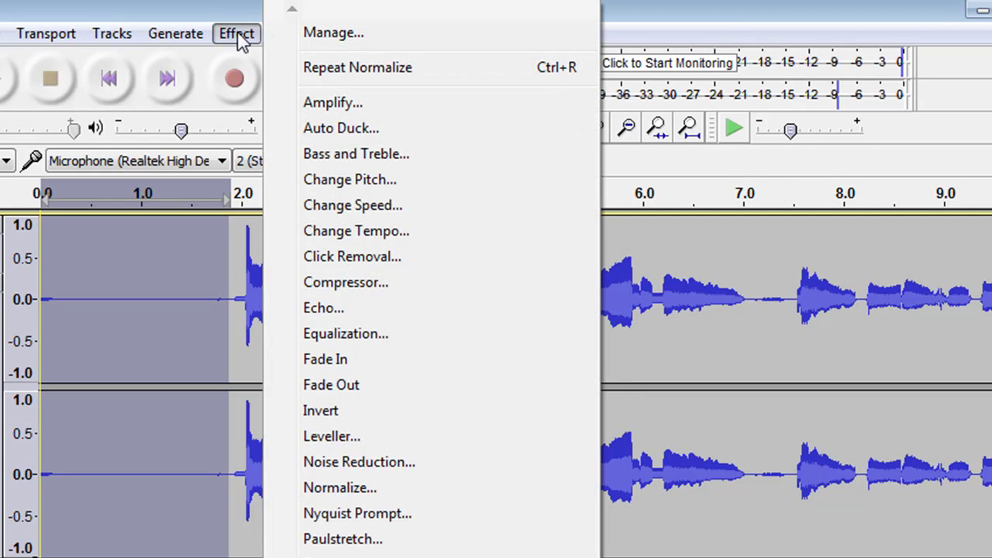
left_click(367, 465)
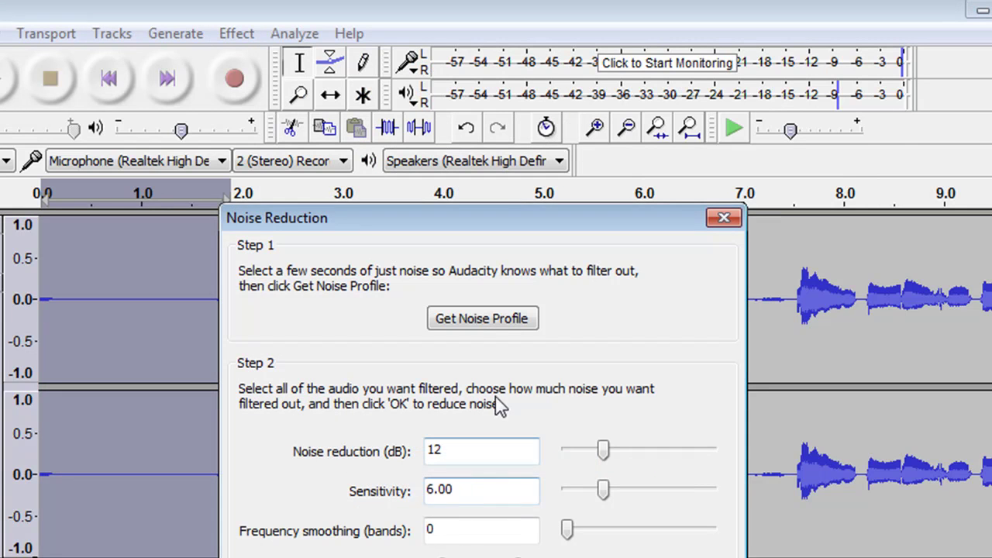
left_click(510, 324)
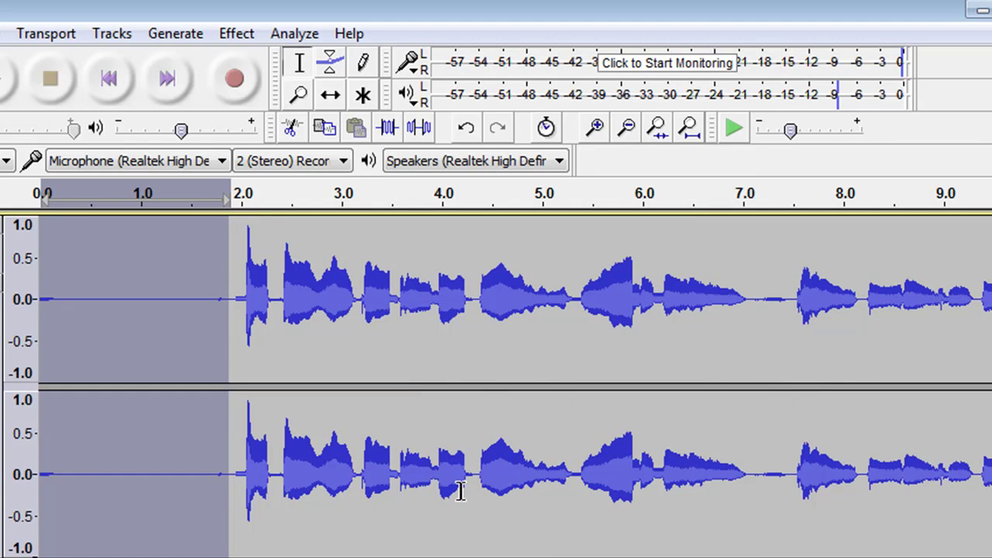
- Apply Noise Reduction of 12 dB with sensitivity 6.00 to the entire recording and play back the result
key("ctrl+a")
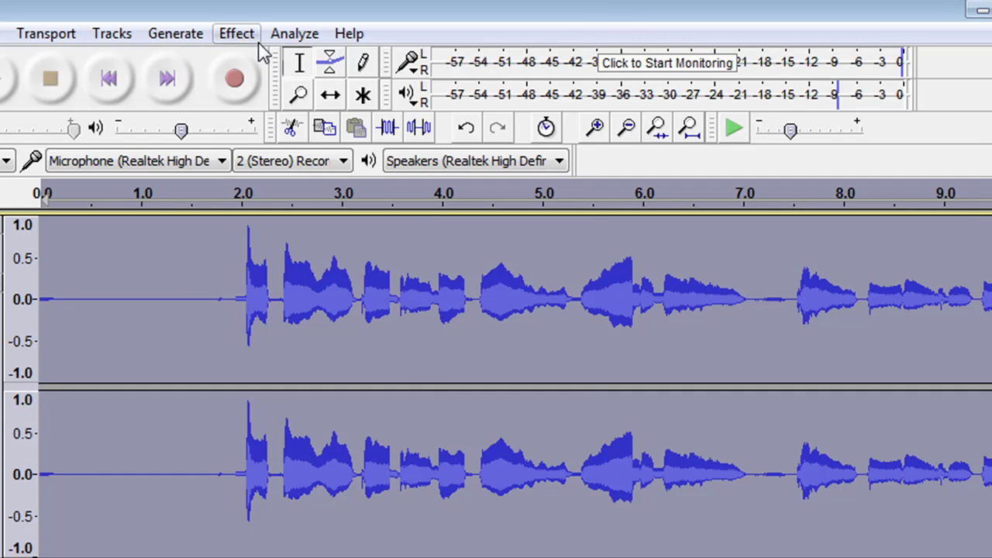
left_click(239, 34)
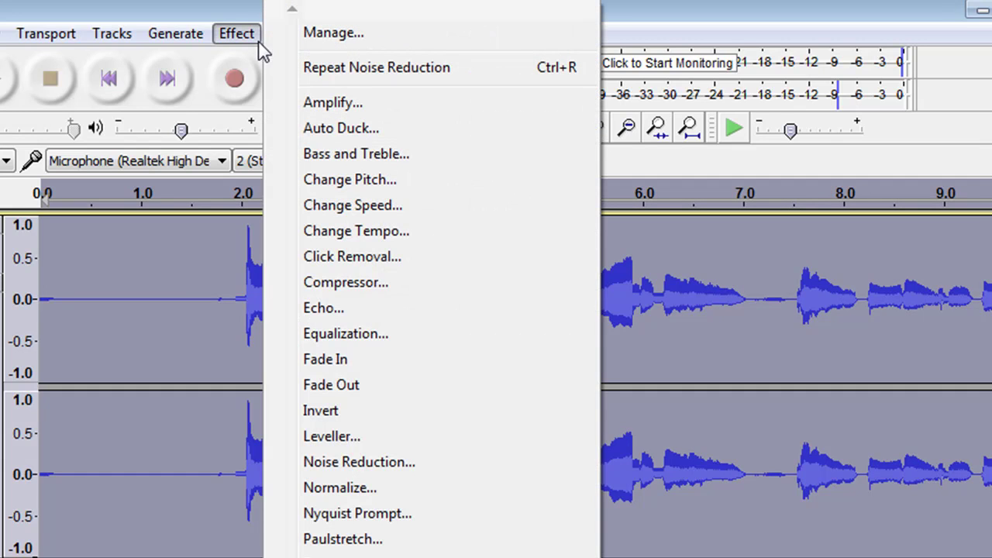
left_click(362, 465)
key("Return")
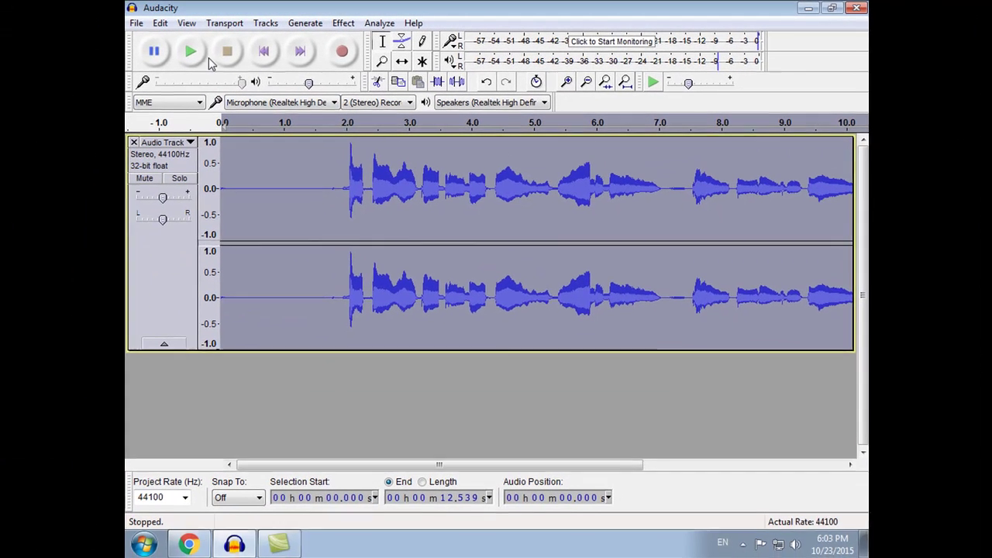
left_click(196, 57)
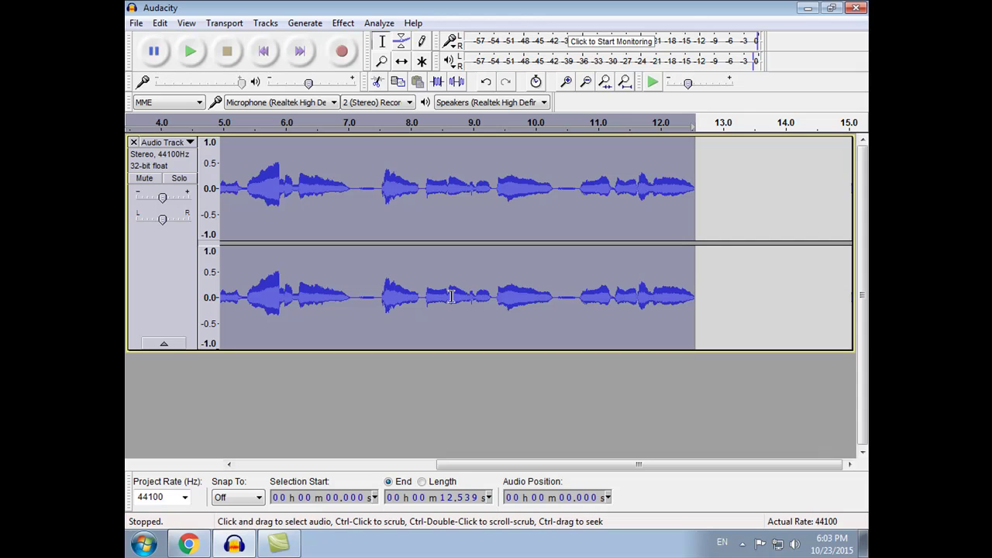
- Apply an Echo with a 1-second delay and 0.3 decay factor to the selected recording, previewing it first, and play back the result
left_click(343, 22)
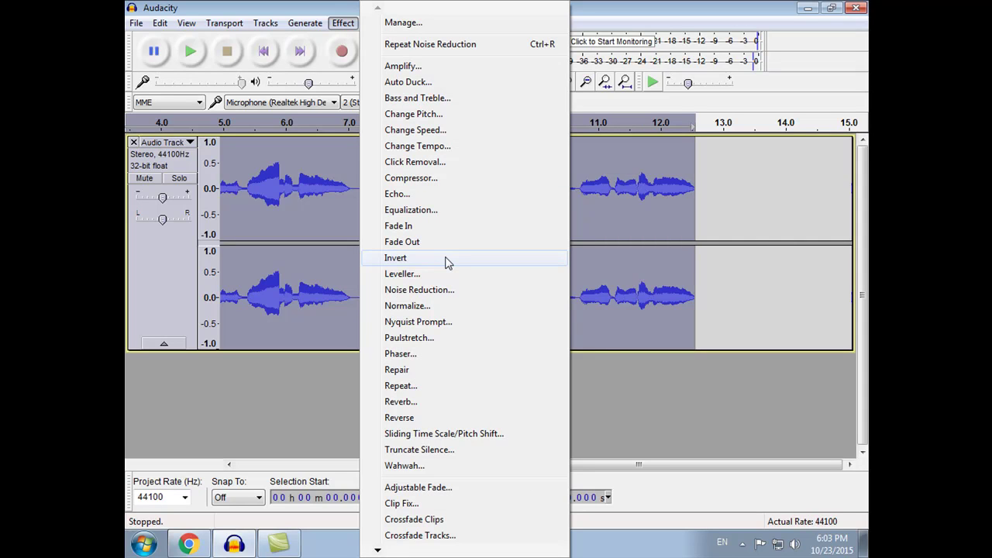
left_click(448, 200)
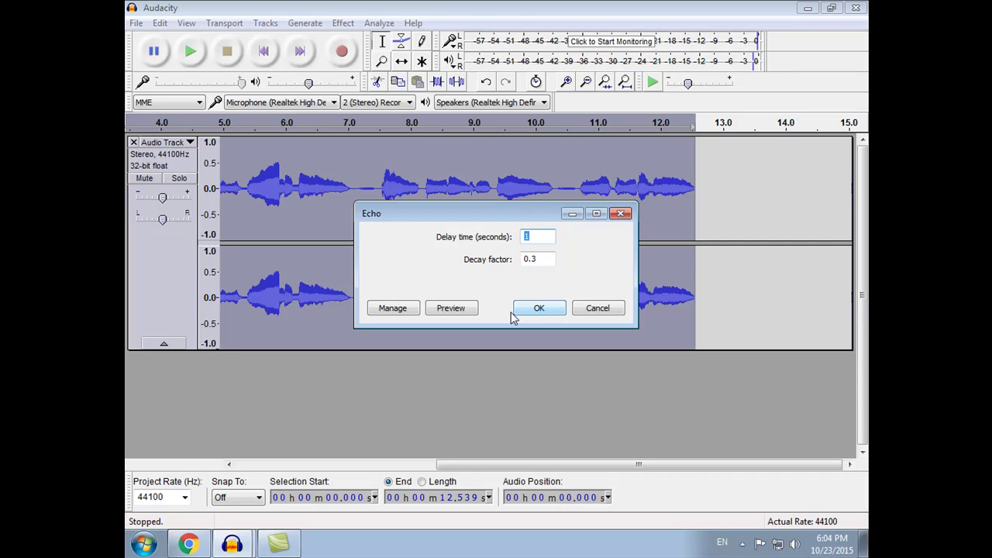
left_click(470, 312)
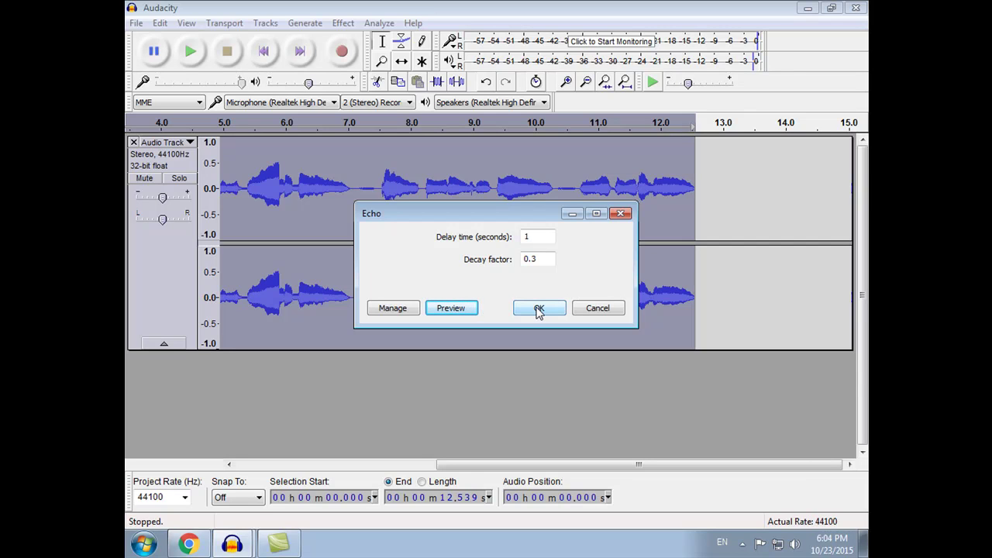
left_click(538, 310)
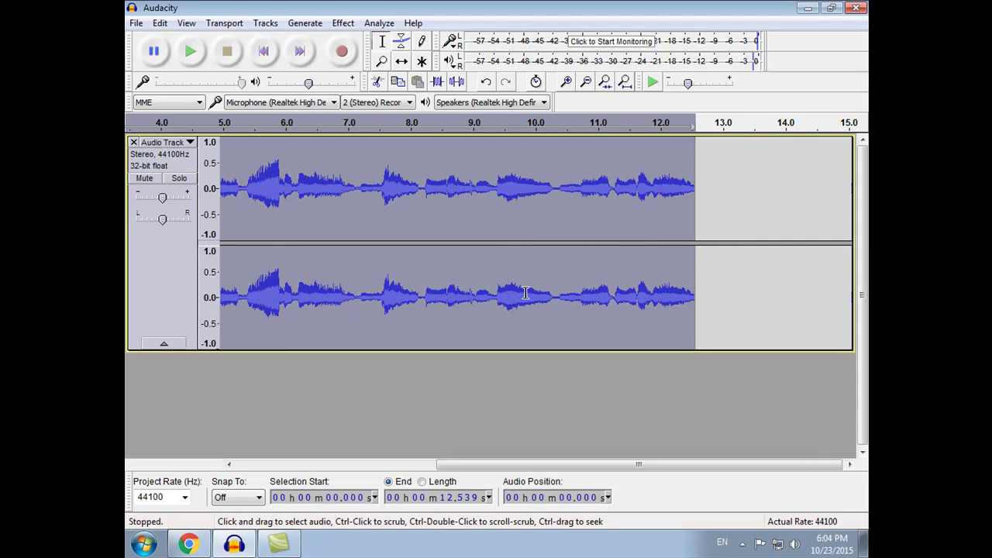
left_click(191, 52)
- Open the file selection dialog for importing audio into the project
left_click(135, 24)
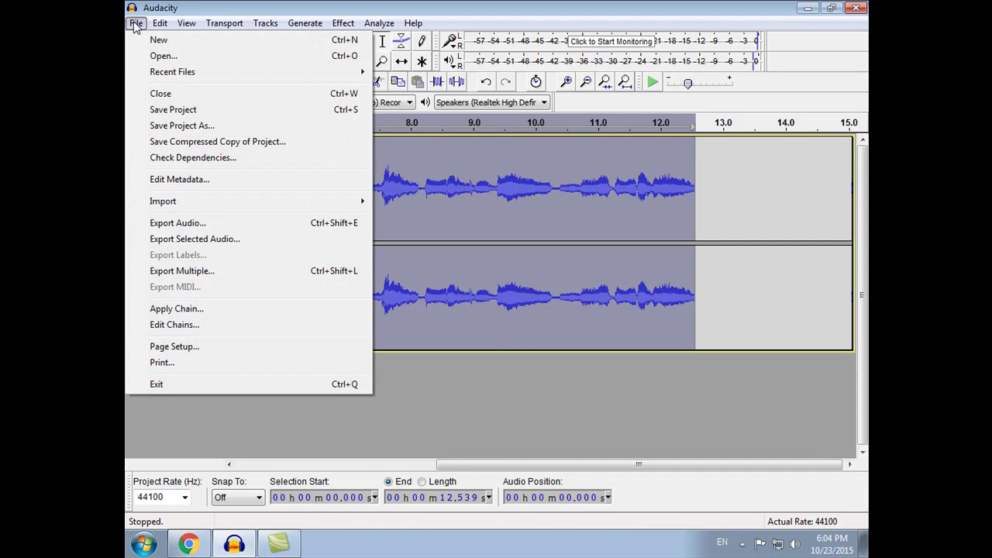
mouse_move(268, 204)
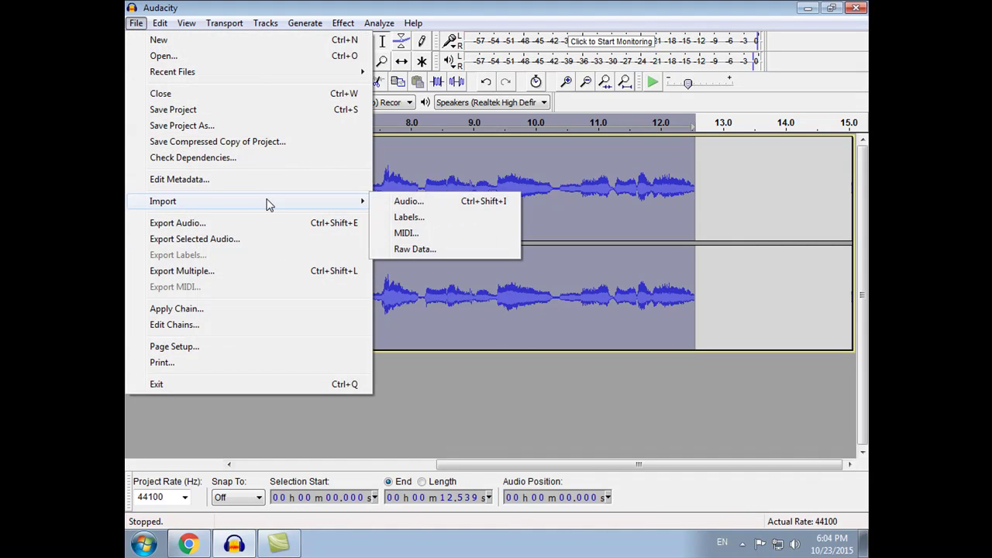
left_click(408, 201)
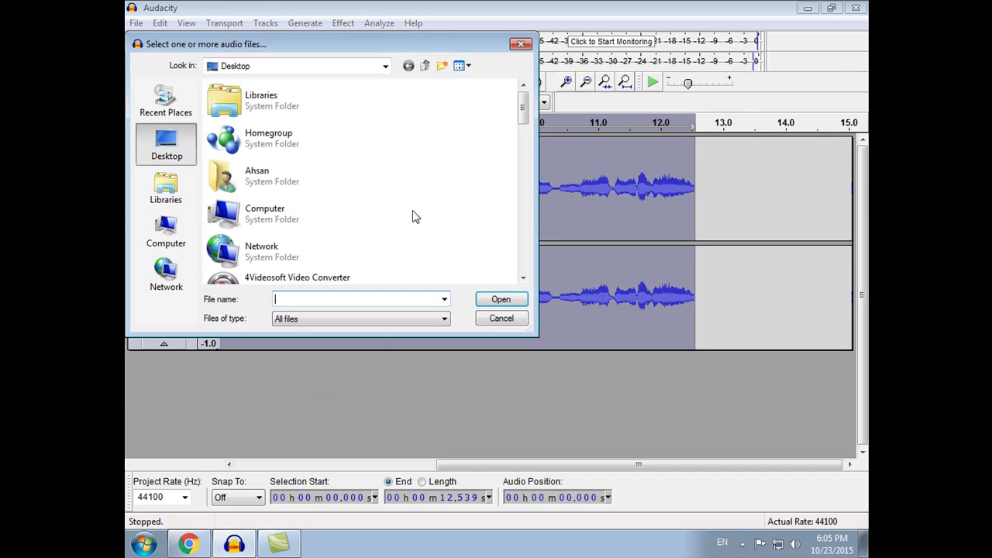
- Look through the Documents library, the Downloads folder and its Sound subfolder for a music file to import
mouse_move(521, 115)
left_mouse_down()
mouse_move(522, 255)
mouse_move(531, 112)
left_mouse_up()
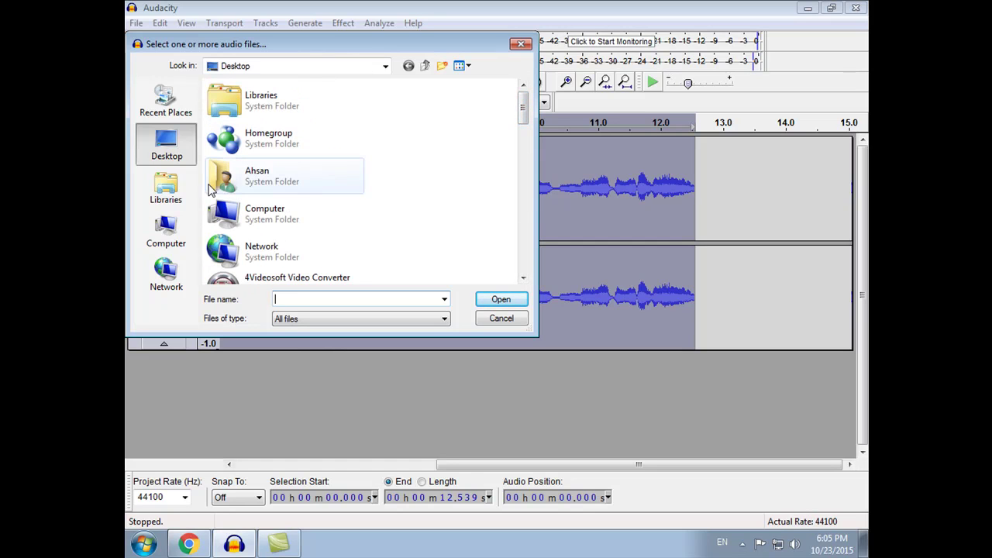
left_click(173, 185)
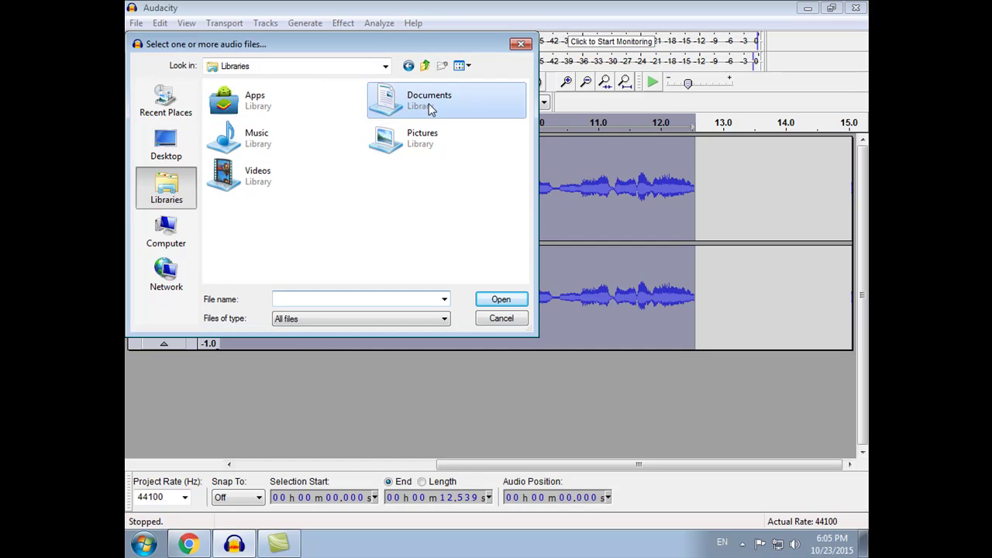
double_click(416, 101)
left_click_drag(517, 181, 523, 267)
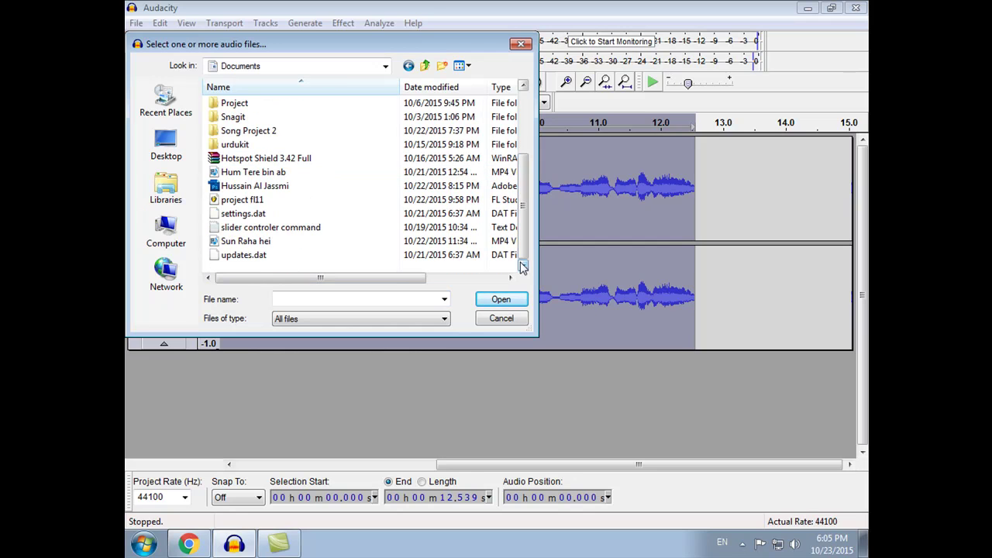
left_click(167, 188)
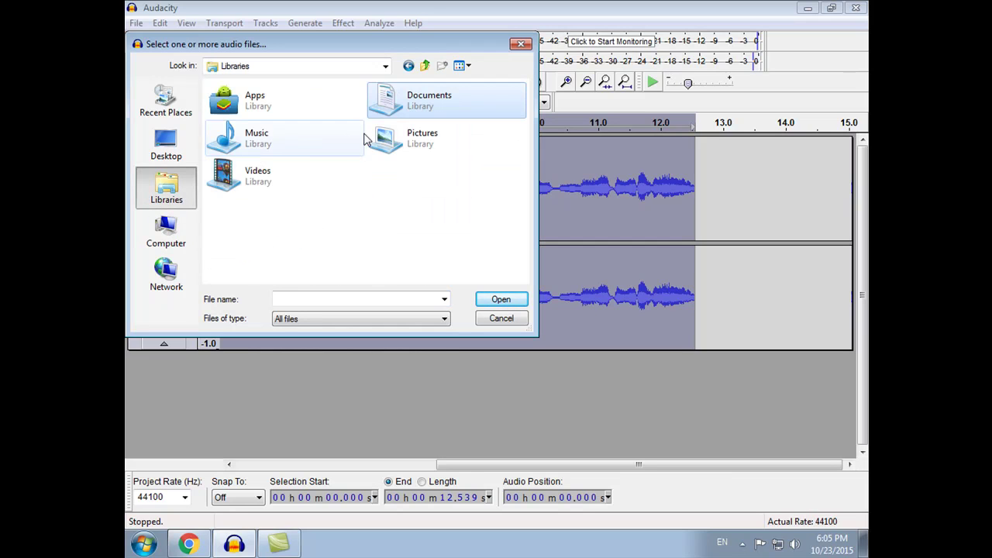
left_click(190, 145)
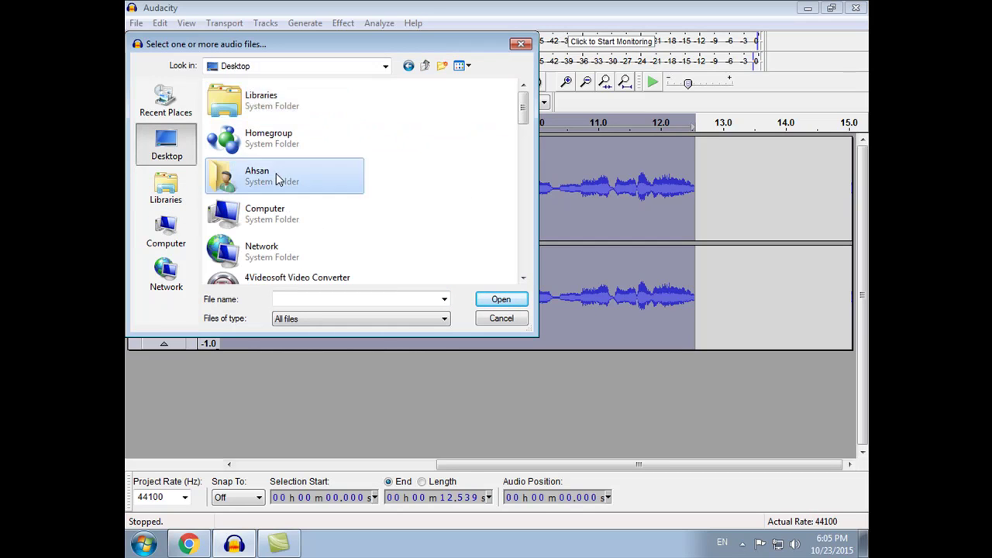
double_click(221, 173)
double_click(394, 106)
mouse_move(527, 107)
left_mouse_down()
mouse_move(525, 259)
mouse_move(525, 91)
mouse_move(524, 109)
left_mouse_up()
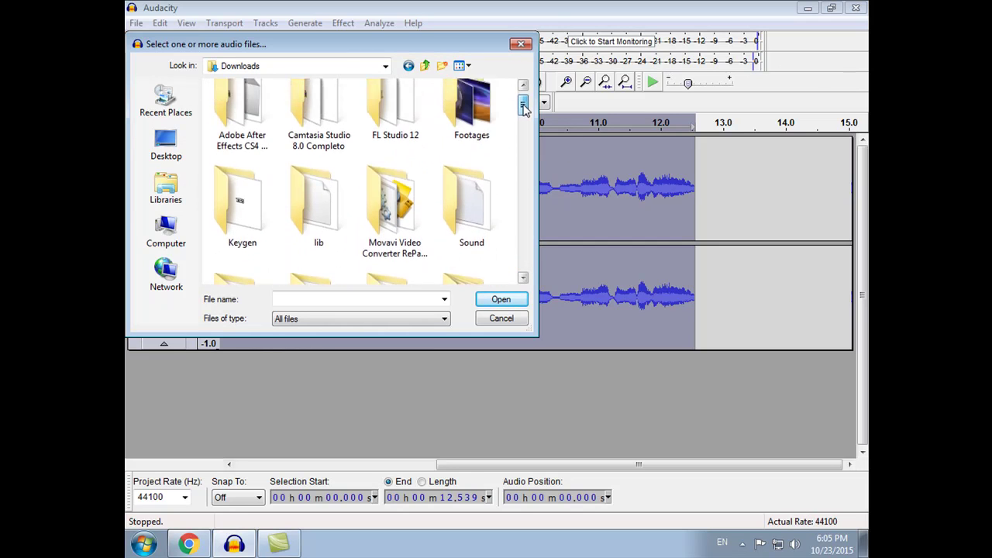
double_click(493, 239)
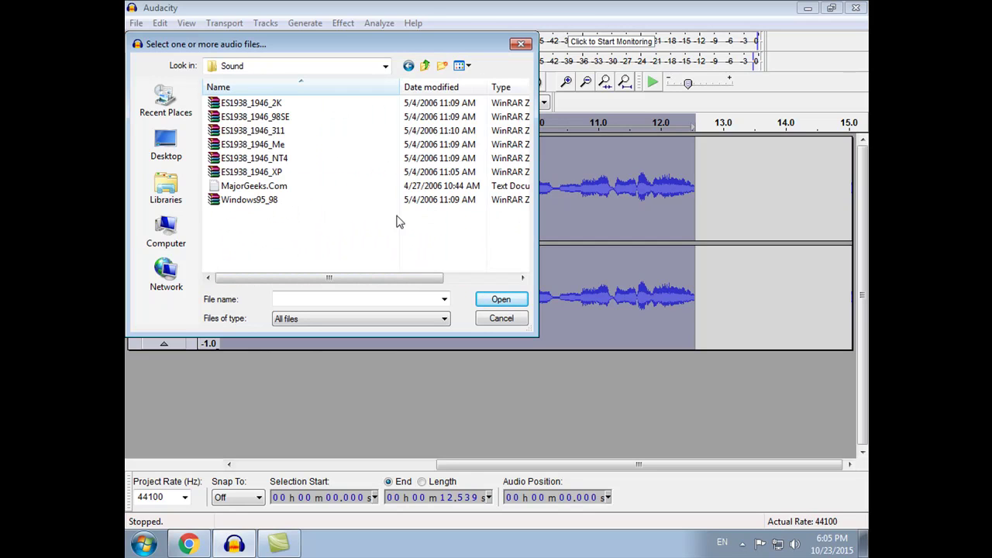
left_click(408, 66)
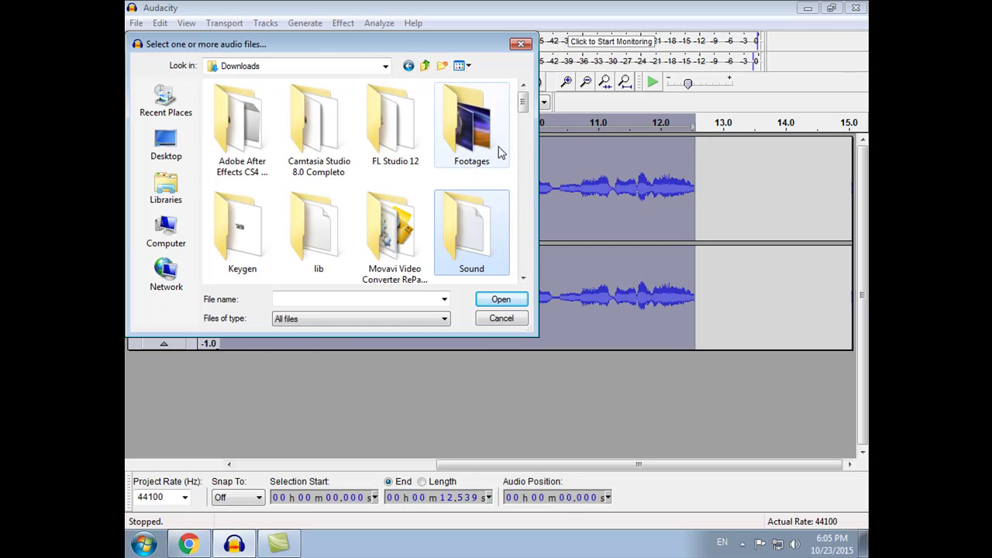
left_click_drag(524, 100, 524, 246)
left_click(166, 147)
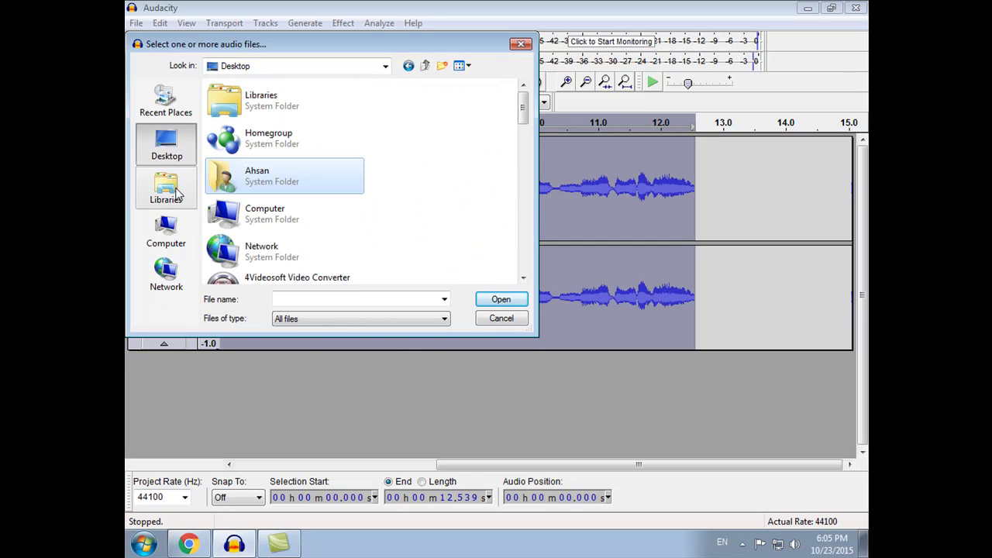
- Import Big_Rock_Take_the_Lead from the Music library as a background track and play it together with the voice recording
left_click(176, 192)
double_click(261, 146)
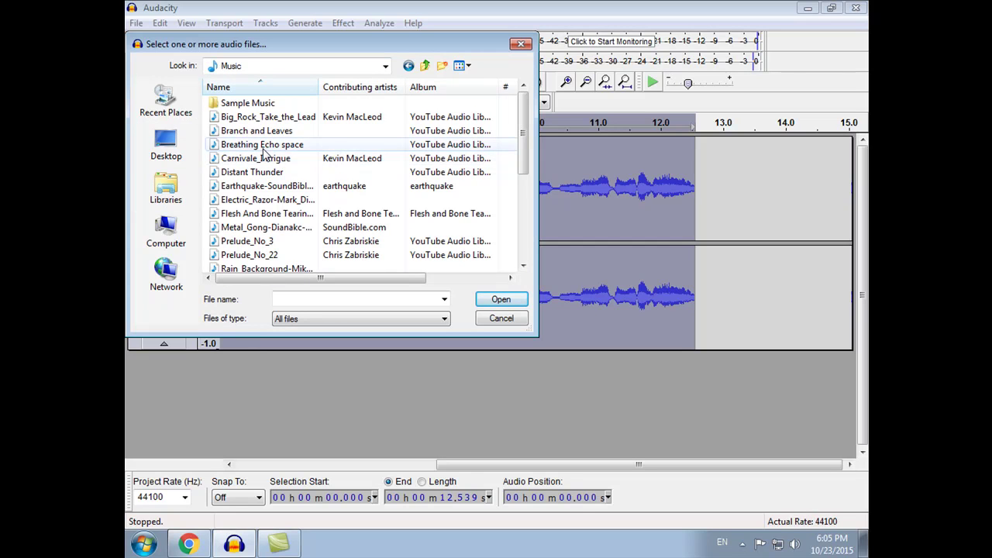
mouse_move(526, 151)
left_mouse_down()
mouse_move(527, 235)
mouse_move(524, 132)
left_mouse_up()
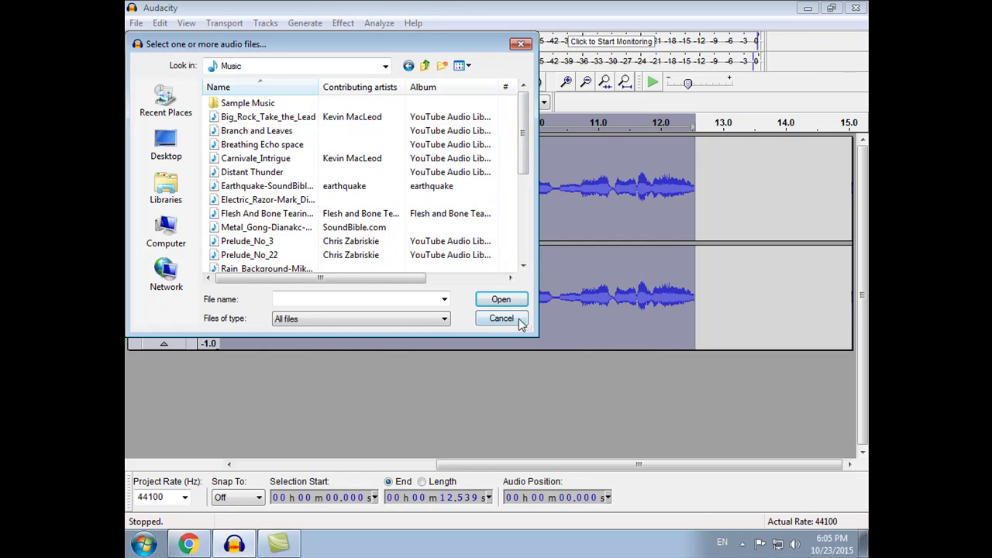
left_click(255, 117)
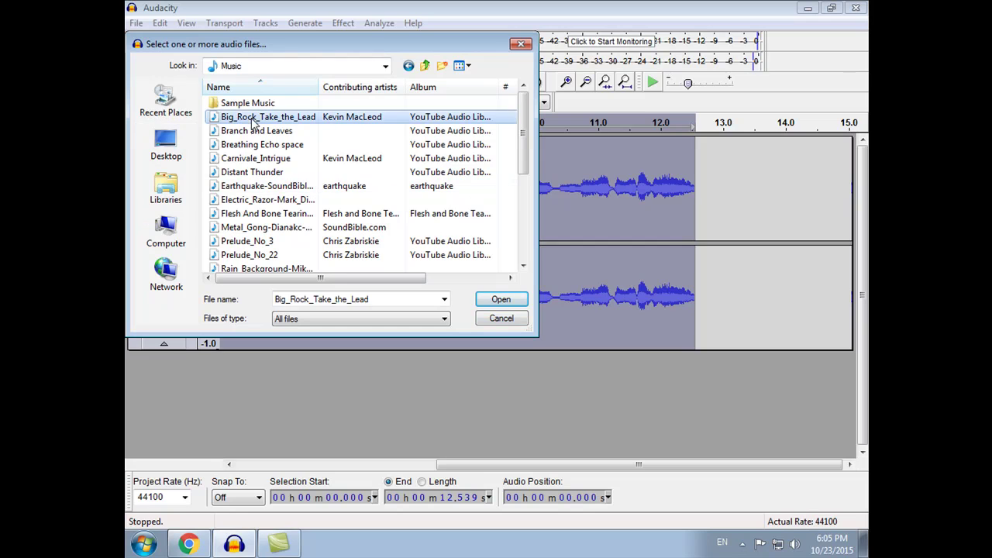
left_click(496, 302)
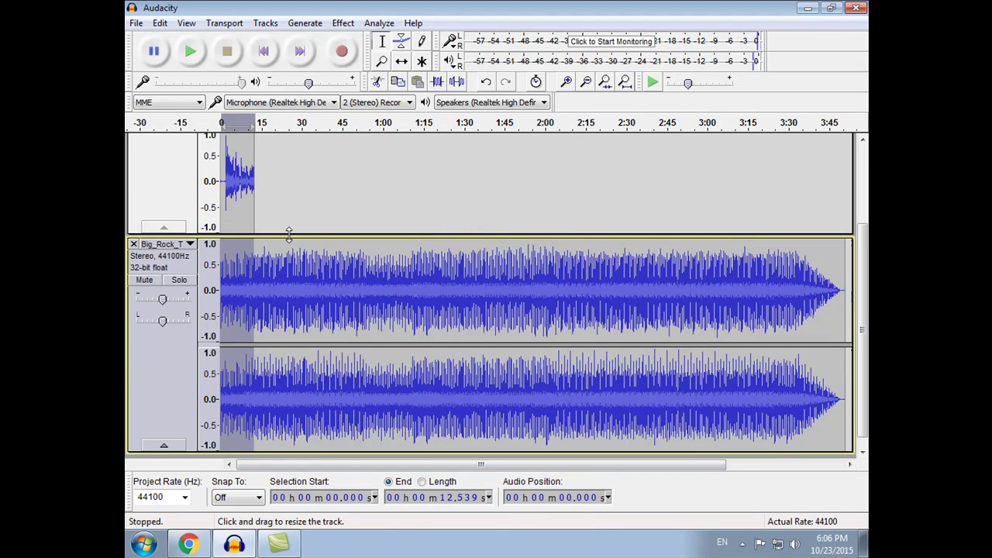
left_click(191, 52)
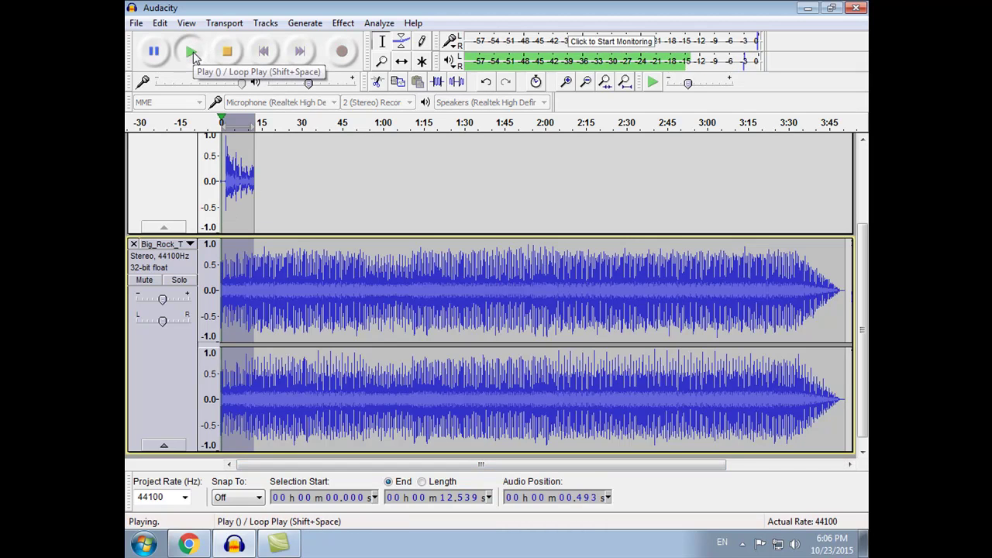